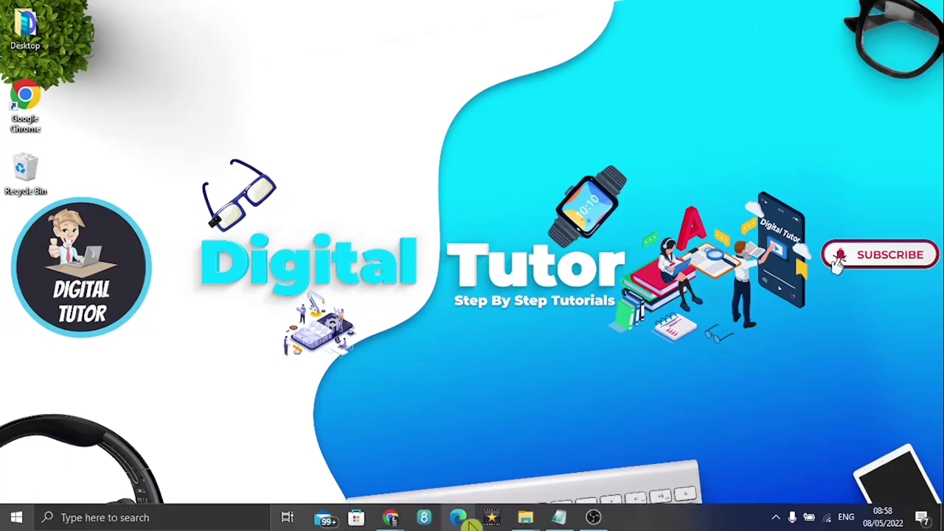
- Bring Chrome, showing the Digital Tutor channel page, to the front from the taskbar
{"action": "left_click", "coordinate": [473, 465]}
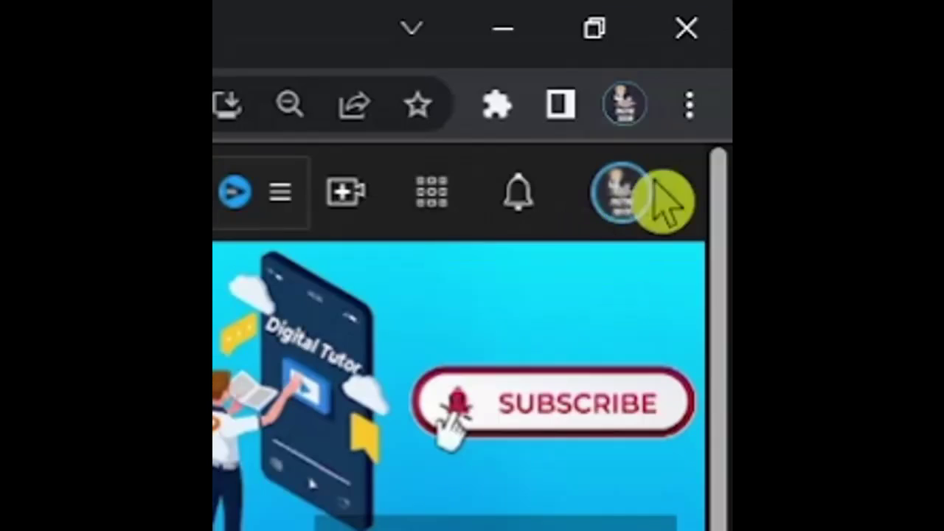
- Open Switch account from the avatar and scroll through the channels and other accounts
{"action": "left_click", "coordinate": [633, 204]}
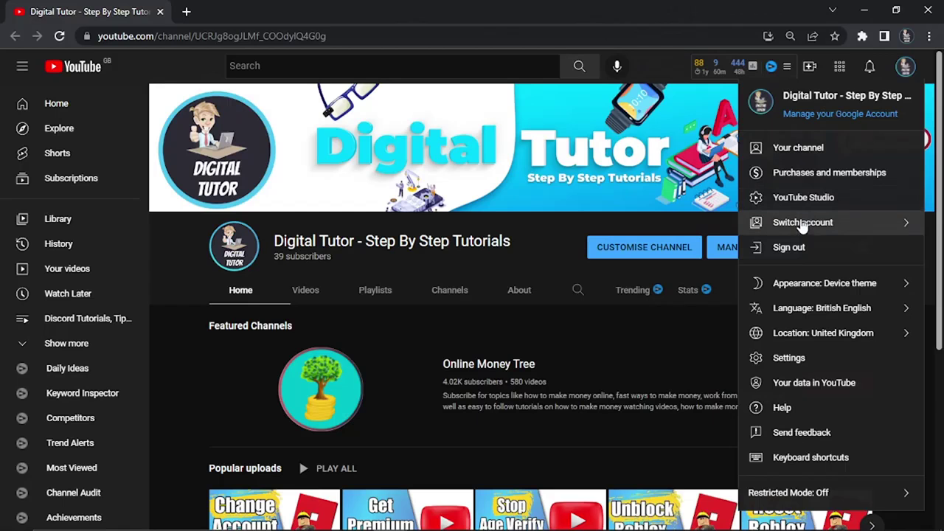
{"action": "left_click", "coordinate": [802, 224]}
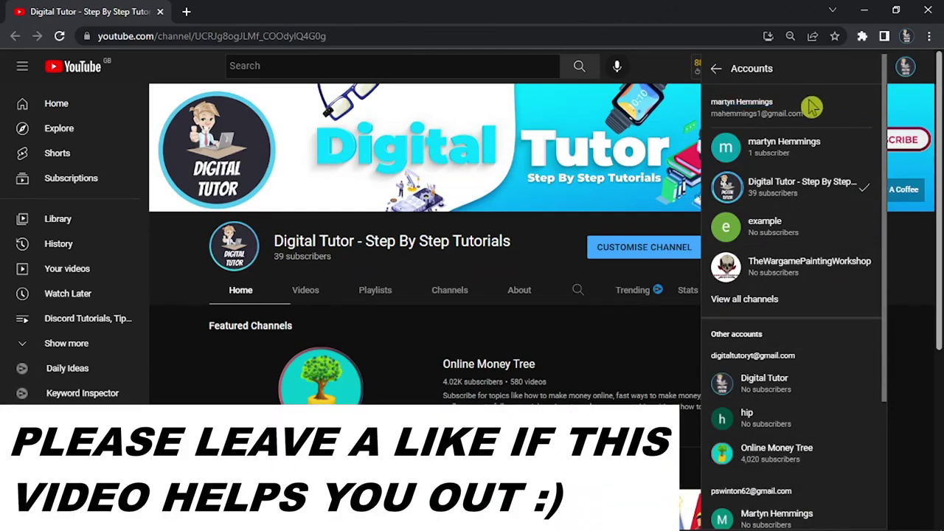
{"action": "left_click_drag", "start_coordinate": [814, 109], "coordinate": [723, 99]}
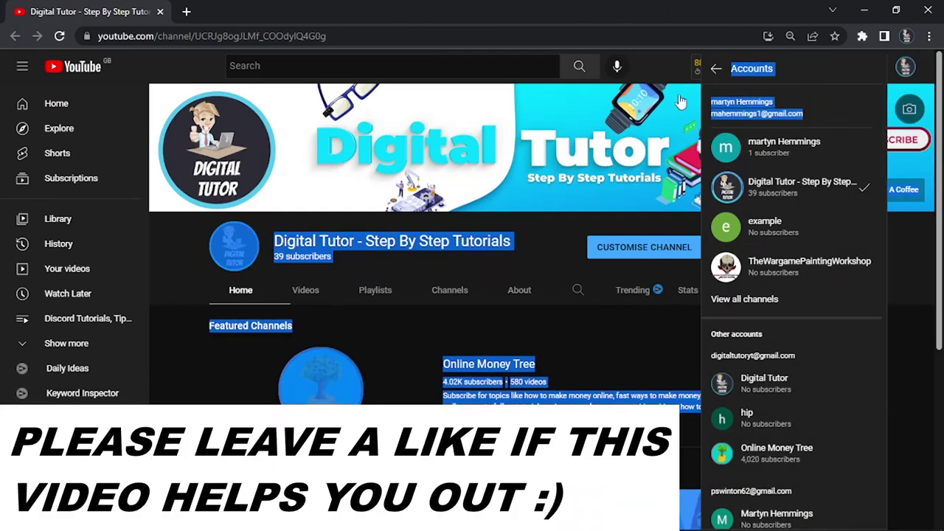
{"action": "scroll", "coordinate": [890, 143], "scroll_direction": "down", "scroll_amount": 1}
{"action": "scroll", "coordinate": [888, 147], "scroll_direction": "down", "scroll_amount": 1}
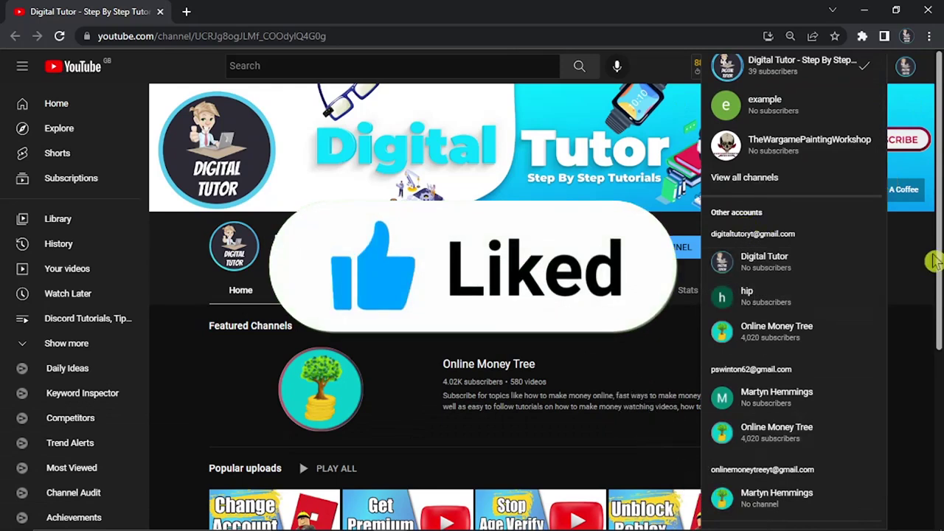
{"action": "left_click_drag", "start_coordinate": [887, 257], "coordinate": [880, 143]}
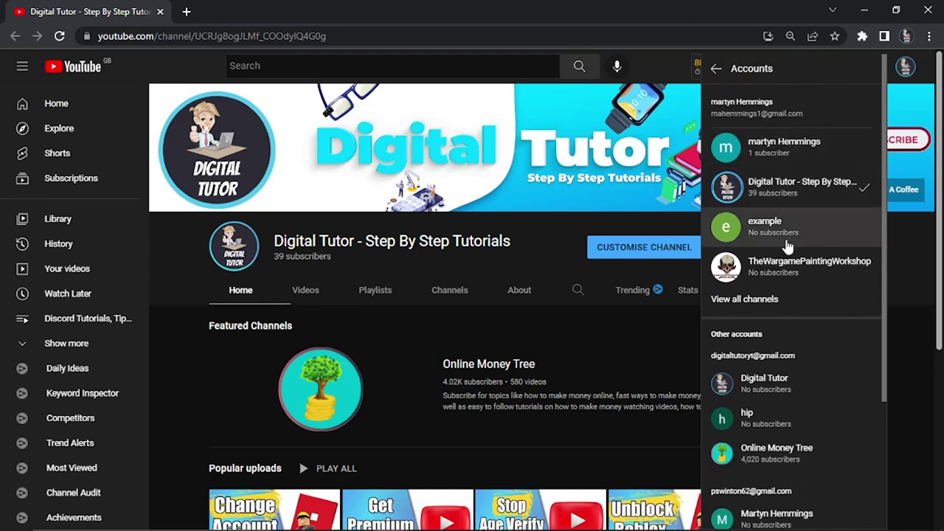
- Open YouTube Studio for Digital Tutor and its Settings, showing GBP as default currency
{"action": "left_click", "coordinate": [716, 68]}
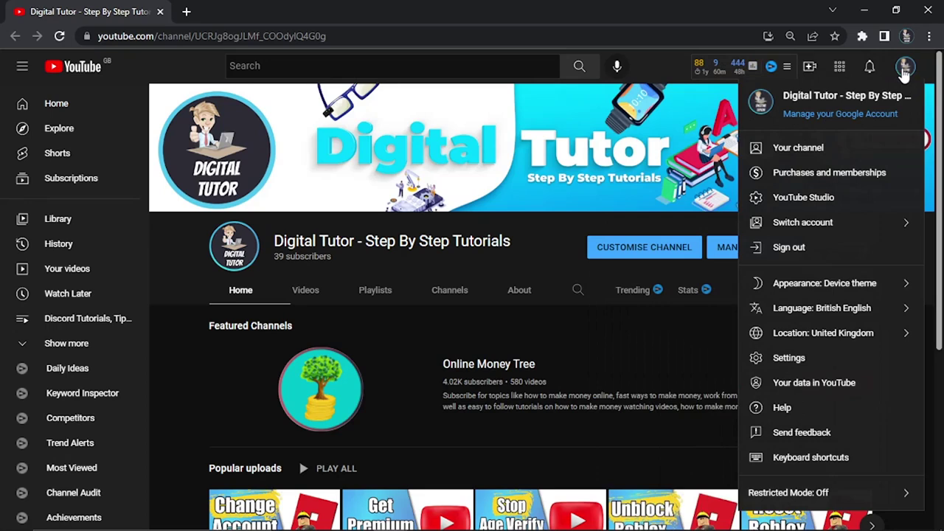
{"action": "left_click", "coordinate": [904, 72]}
{"action": "left_click", "coordinate": [864, 204]}
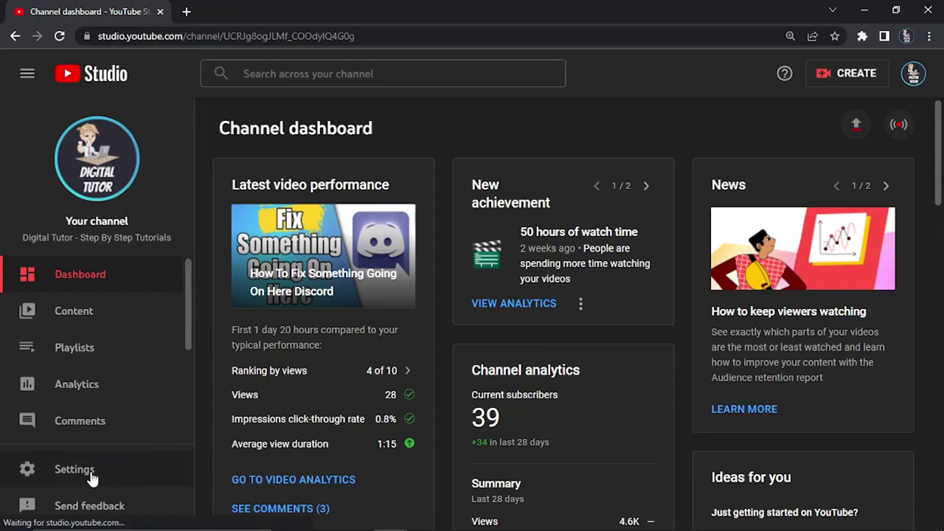
{"action": "left_click", "coordinate": [76, 470]}
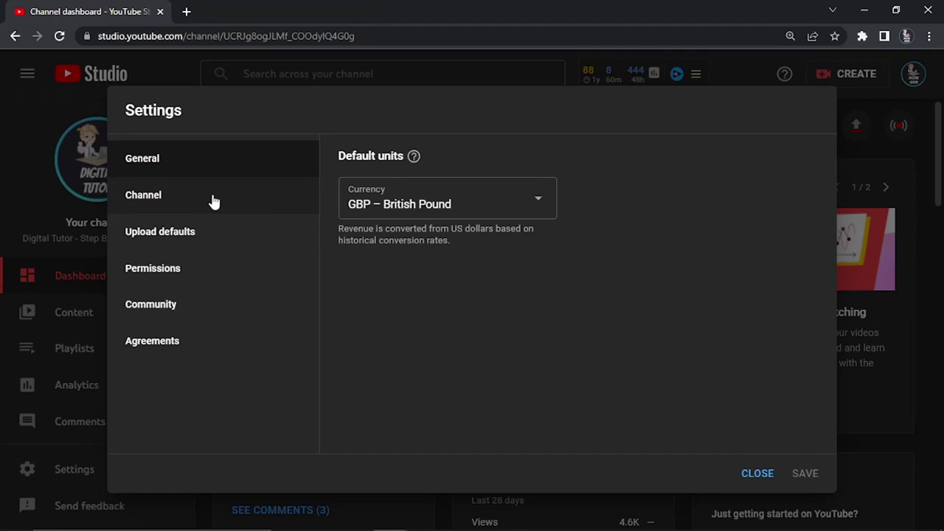
- Go to Channel > Advanced settings and scroll down to the YouTube account settings link
{"action": "left_click", "coordinate": [213, 201]}
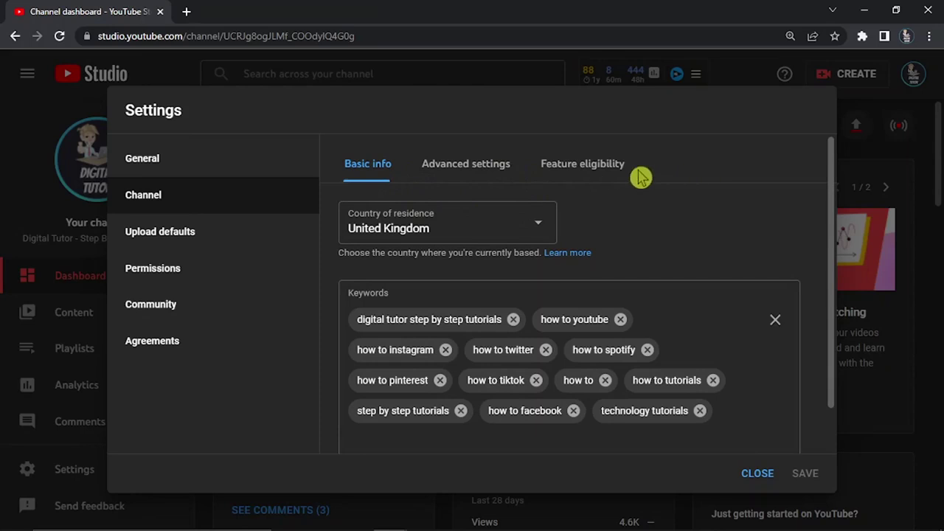
{"action": "left_click", "coordinate": [490, 165]}
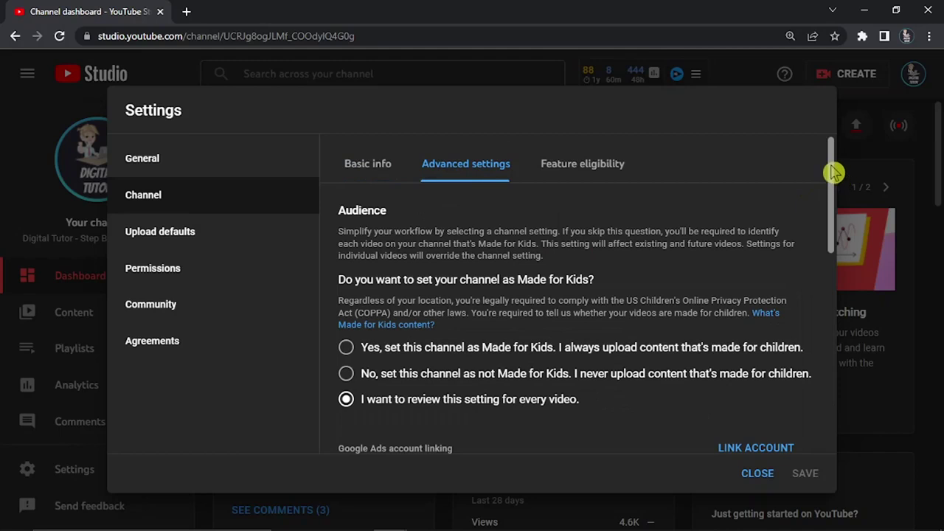
{"action": "left_click_drag", "start_coordinate": [834, 174], "coordinate": [834, 390]}
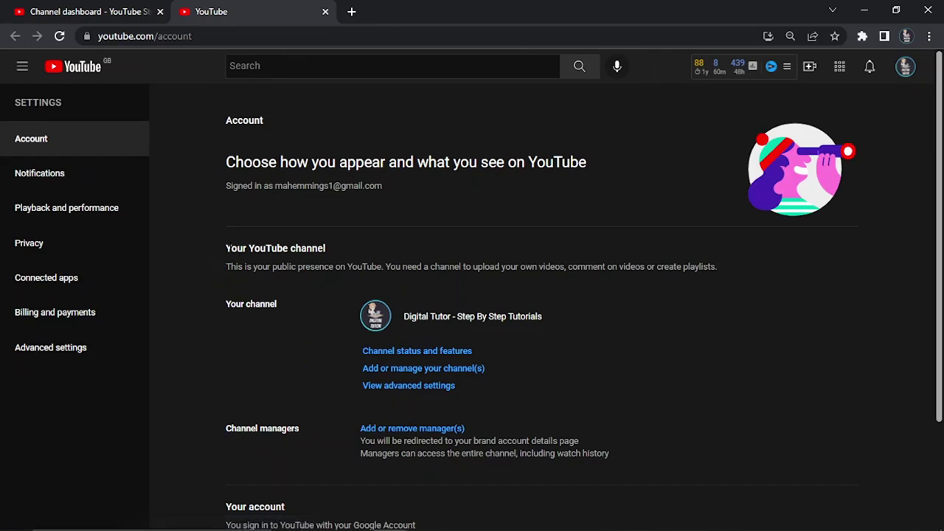
- Review the current channel, then open 'Add or manage your channel(s)' to list all channels
{"action": "left_click_drag", "start_coordinate": [227, 250], "coordinate": [403, 248]}
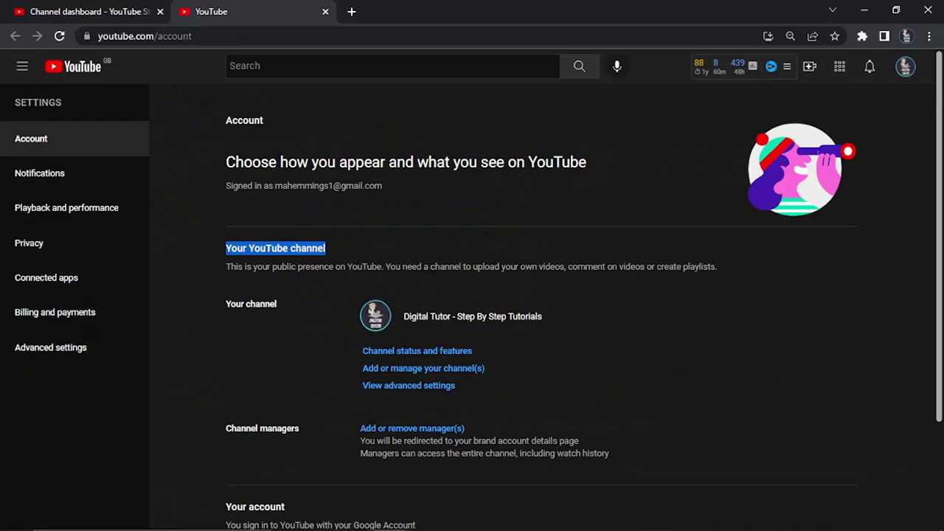
{"action": "left_click_drag", "start_coordinate": [558, 332], "coordinate": [452, 316]}
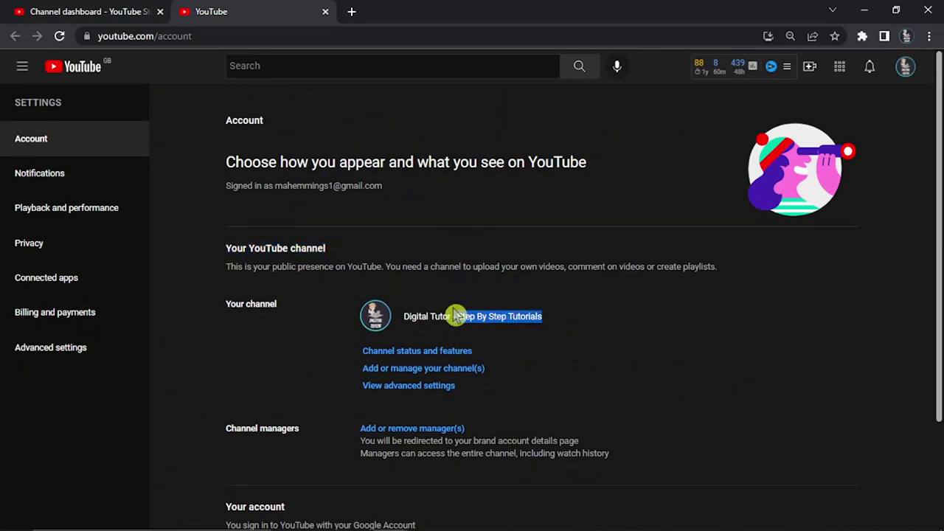
{"action": "left_click", "coordinate": [502, 297]}
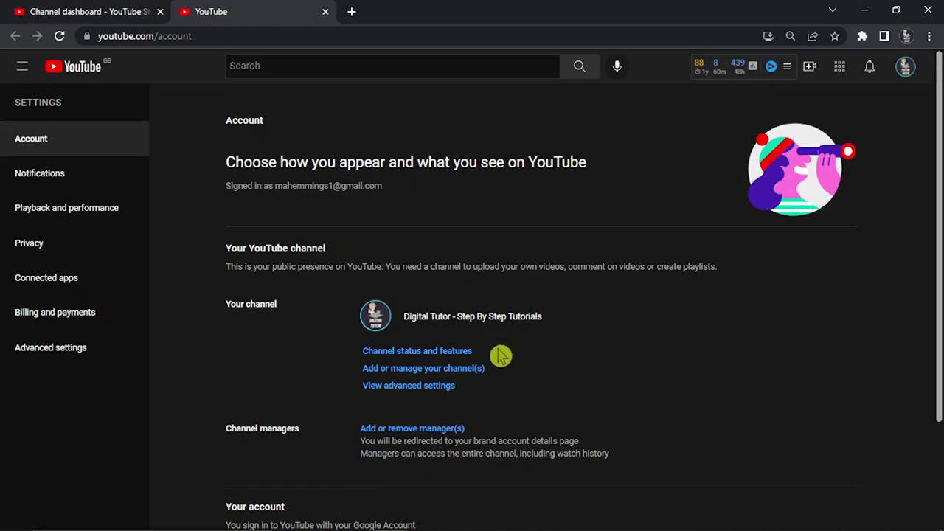
{"action": "left_click", "coordinate": [438, 373]}
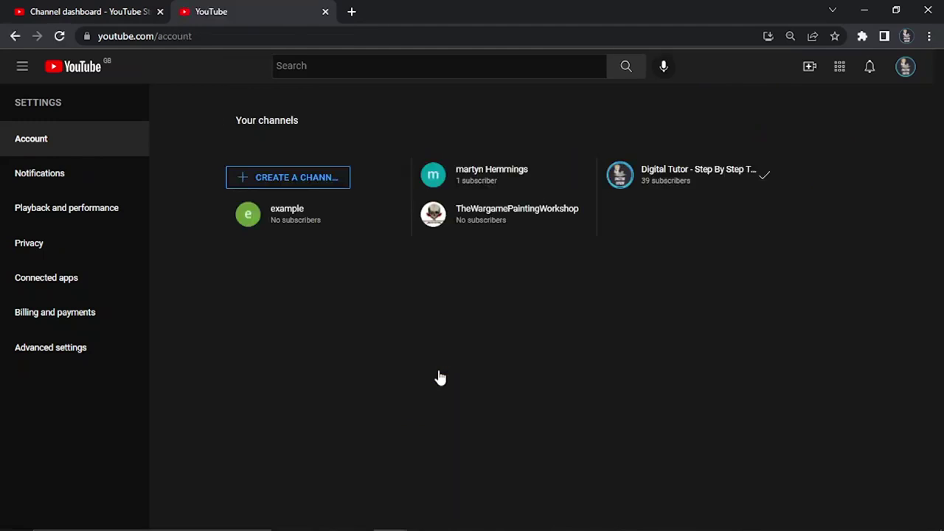
{"action": "left_click", "coordinate": [457, 226]}
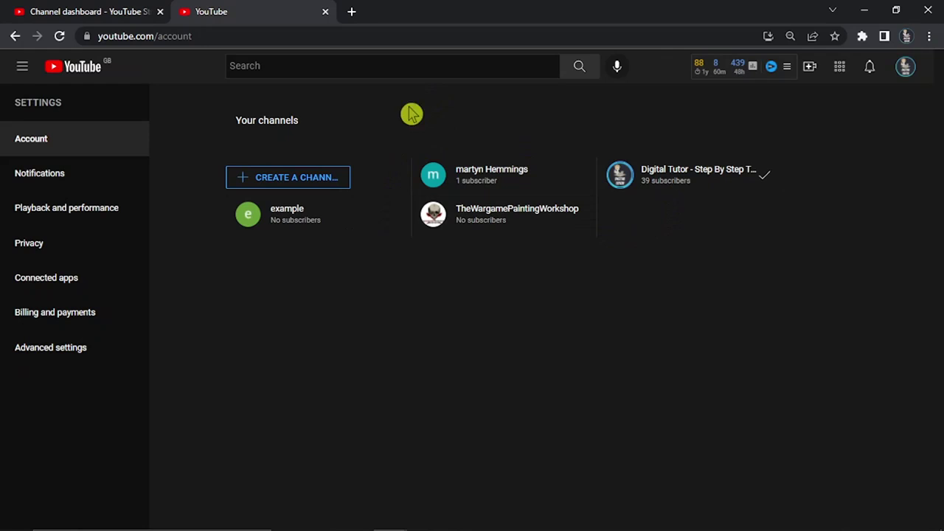
- Create a new channel named 'Digit', consenting to the new account being created
{"action": "left_click", "coordinate": [310, 184]}
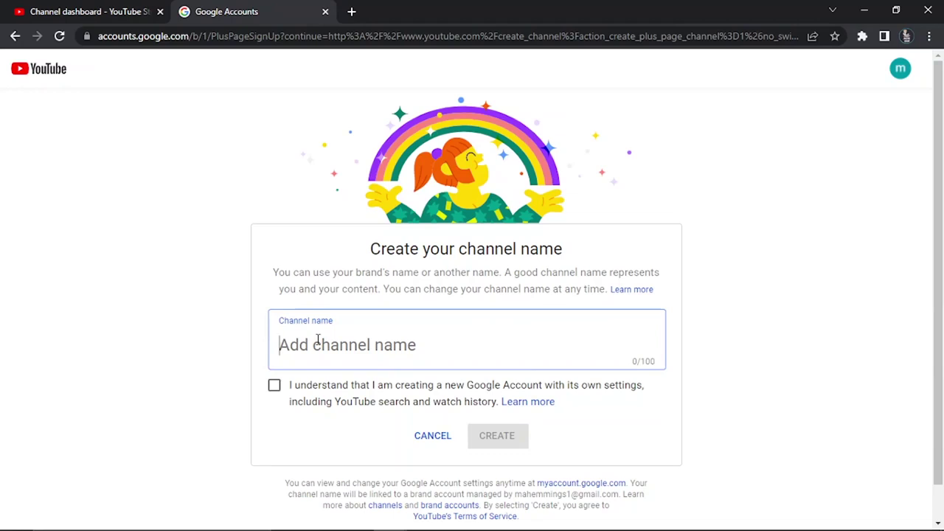
{"action": "type", "text": "D"}
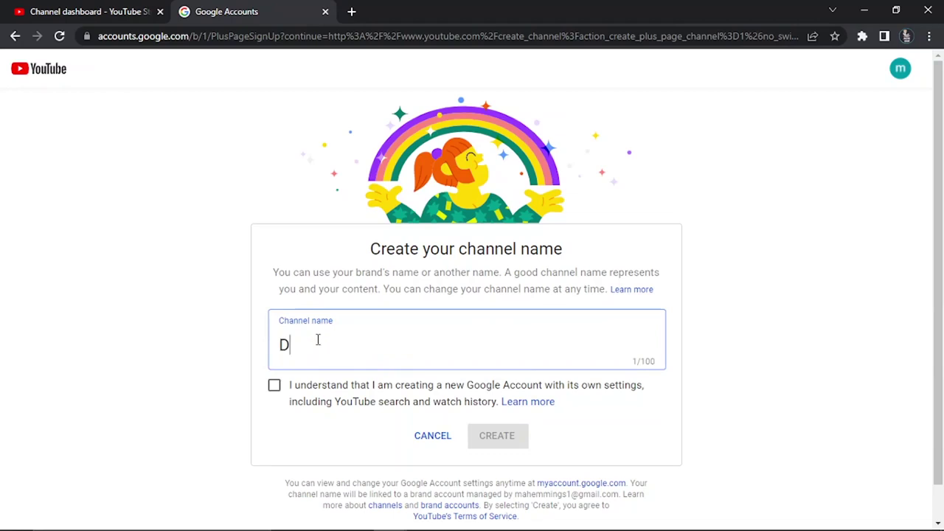
{"action": "type", "text": "igit"}
{"action": "left_click", "coordinate": [280, 389]}
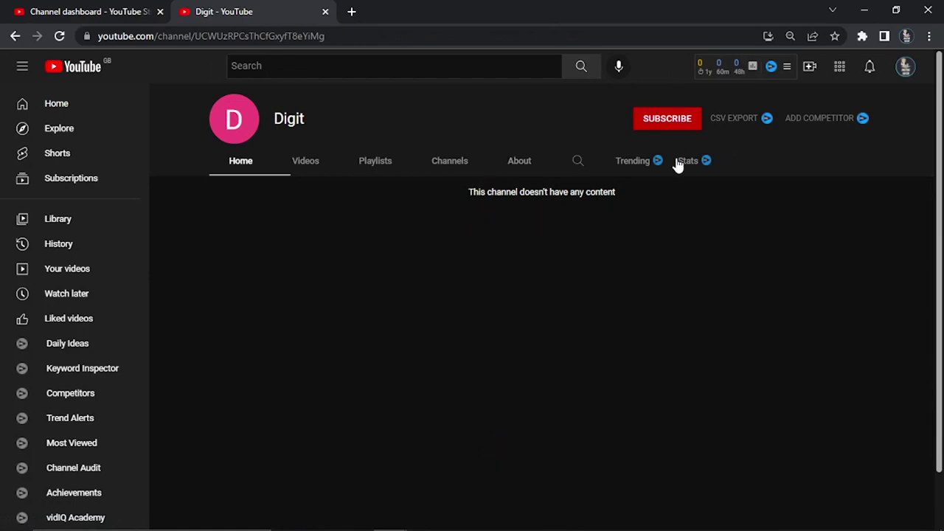
- Open Switch account and scroll to confirm Digit is listed with no subscribers
{"action": "left_click", "coordinate": [907, 70]}
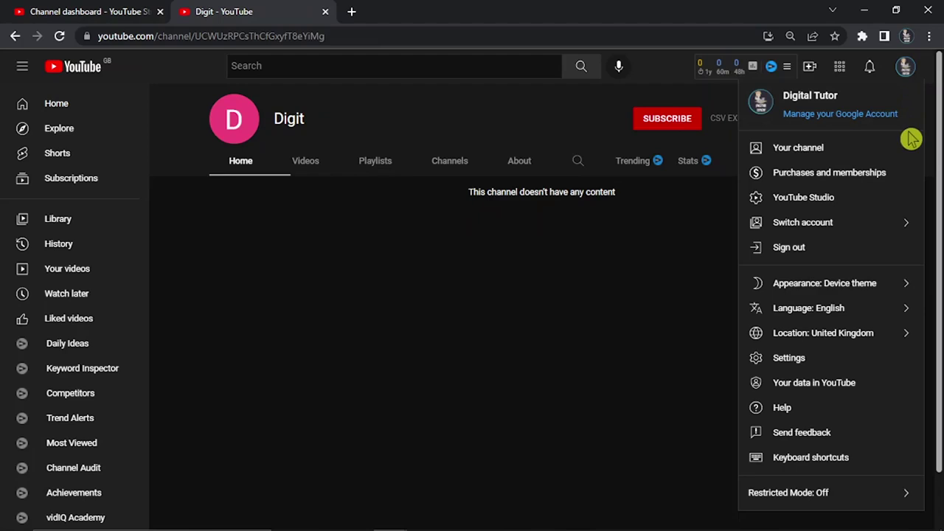
{"action": "left_click", "coordinate": [825, 227]}
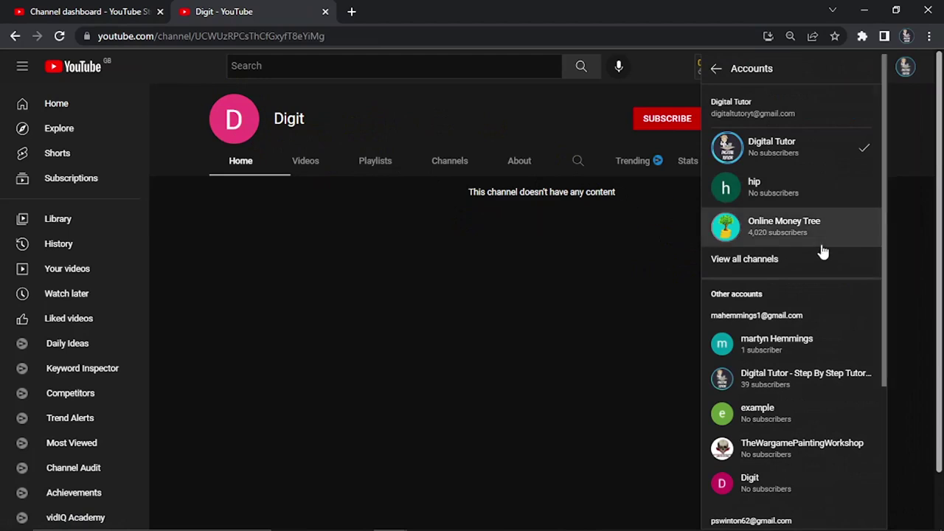
{"action": "scroll", "coordinate": [890, 170], "scroll_direction": "down", "scroll_amount": 2}
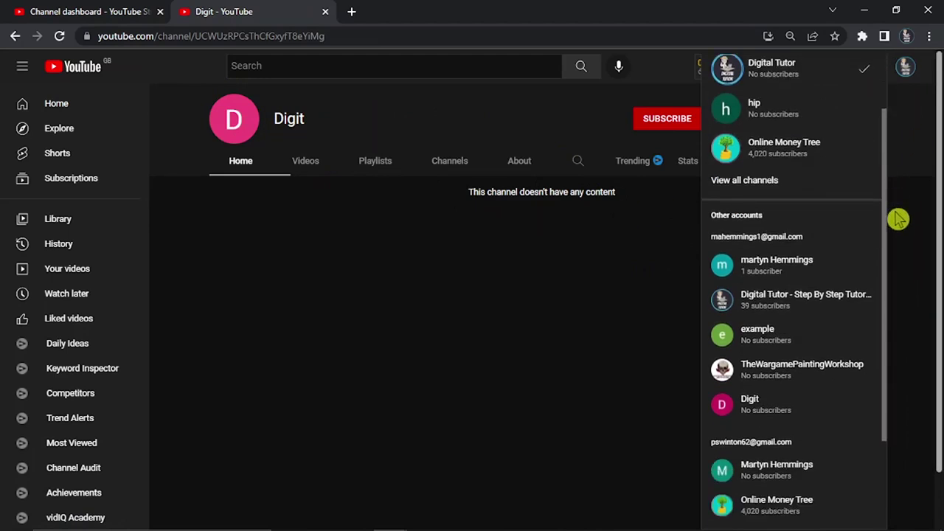
{"action": "left_click", "coordinate": [804, 133]}
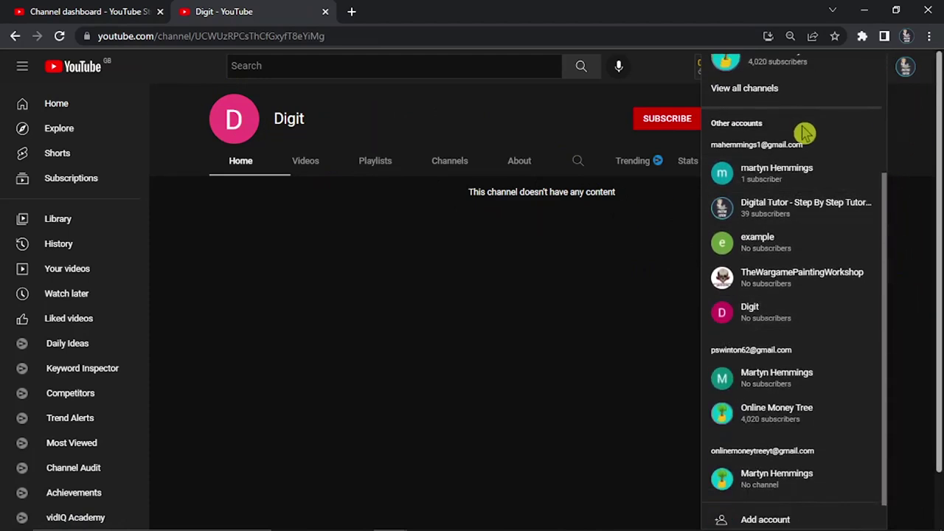